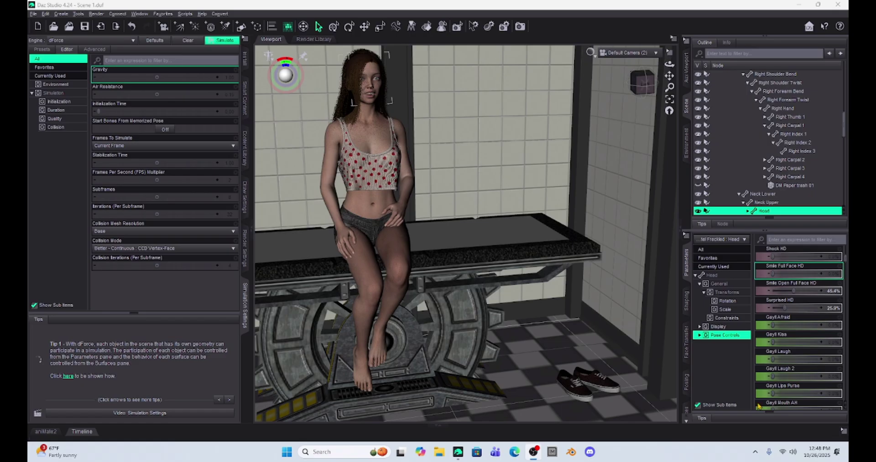
Delete both loose shoes lying on the floor.
{"action": "scroll", "coordinate": [798, 397], "scroll_direction": "down", "scroll_amount": 1}
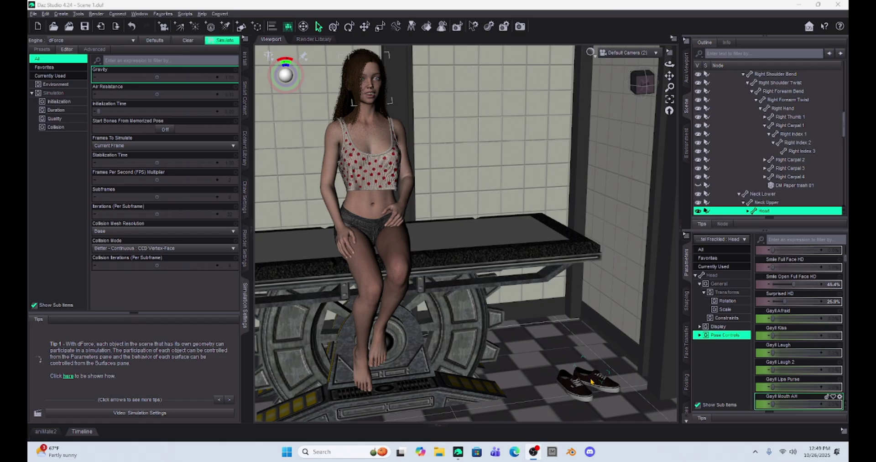
{"action": "right_click", "coordinate": [591, 381]}
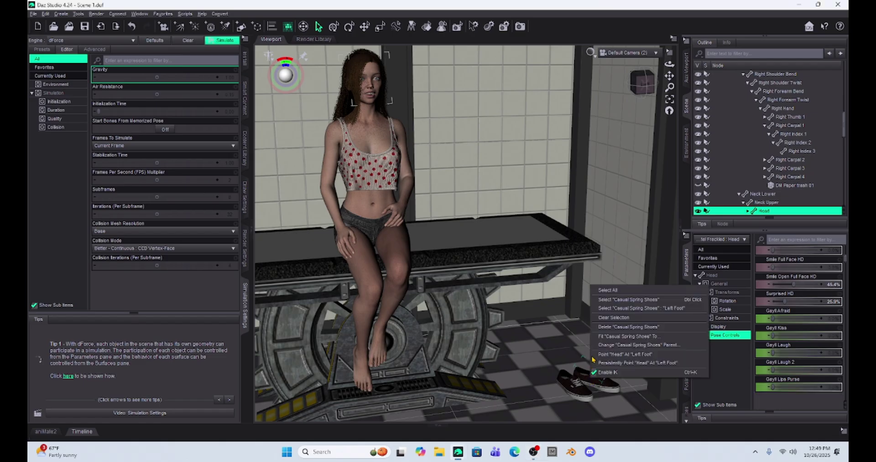
{"action": "left_click", "coordinate": [612, 327]}
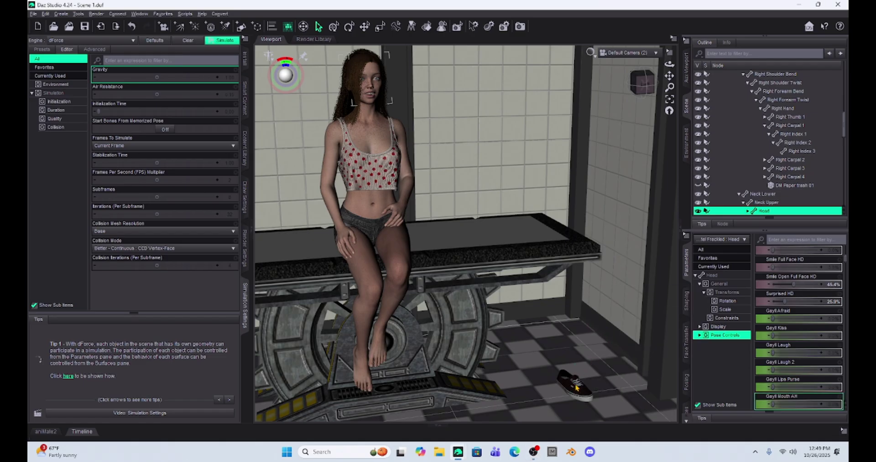
{"action": "right_click", "coordinate": [576, 387]}
{"action": "left_click", "coordinate": [600, 337]}
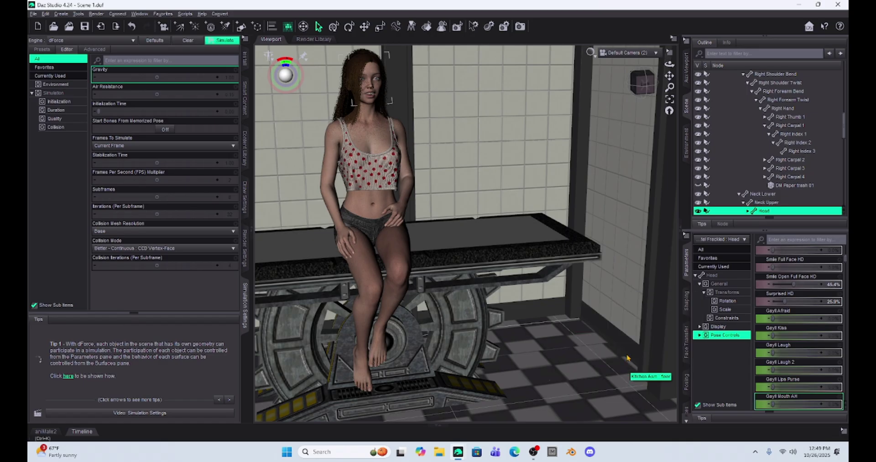
Load Casual Spring Shoes from the Content Library onto the selected seated figure.
{"action": "left_click", "coordinate": [365, 201]}
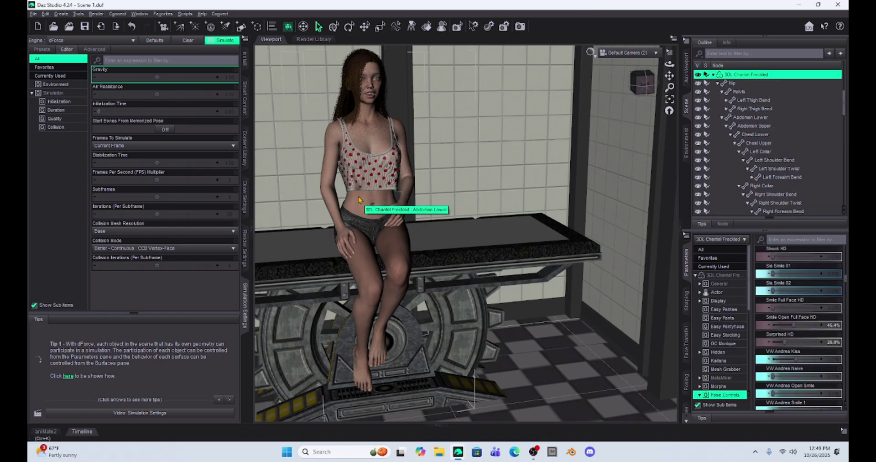
{"action": "left_click", "coordinate": [246, 155]}
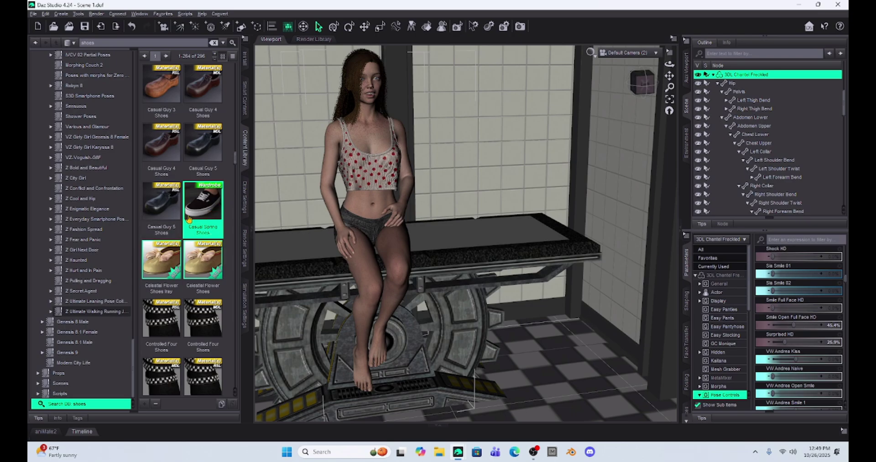
{"action": "double_click", "coordinate": [211, 204]}
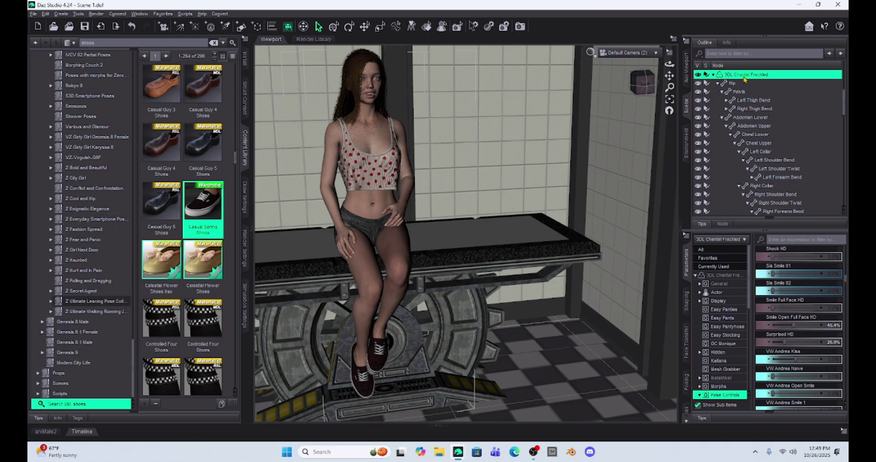
Unparent Casual Spring Shoes from the figure and lower their Y Translate to about -198.
{"action": "scroll", "coordinate": [744, 137], "scroll_direction": "down", "scroll_amount": 6}
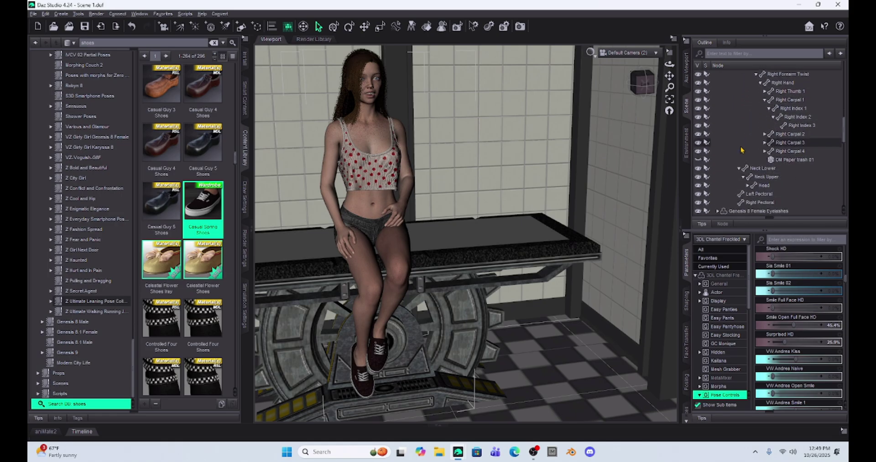
{"action": "scroll", "coordinate": [743, 155], "scroll_direction": "down", "scroll_amount": 2}
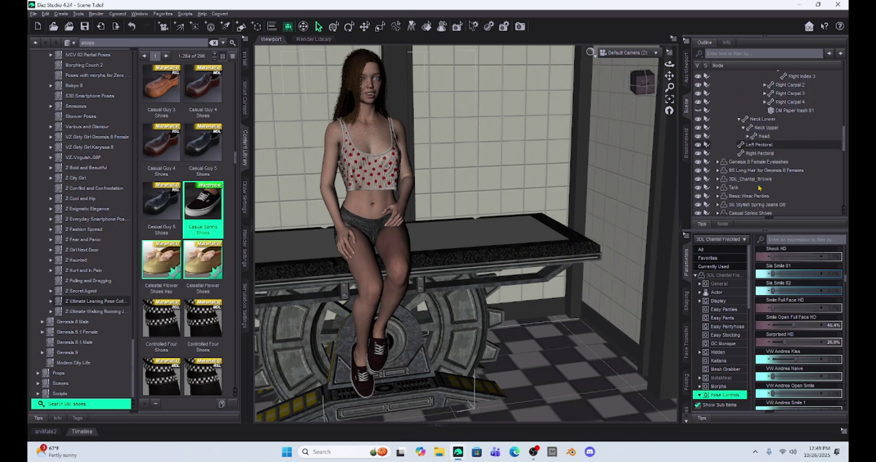
{"action": "scroll", "coordinate": [758, 188], "scroll_direction": "down", "scroll_amount": 1}
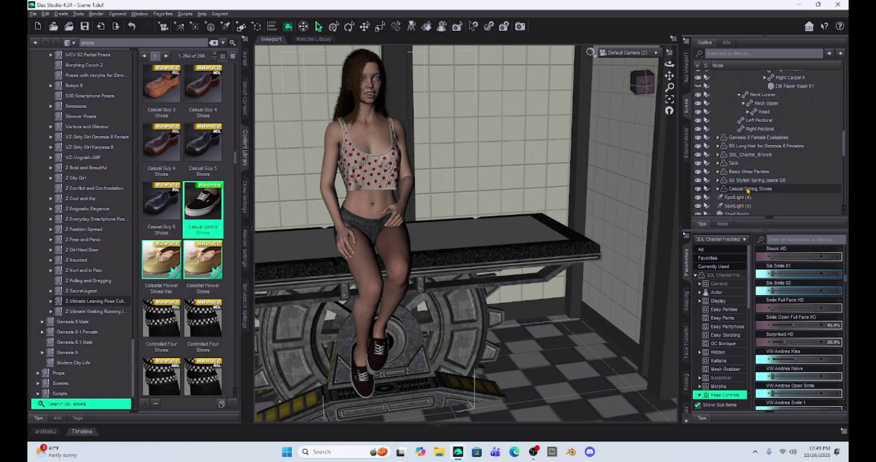
{"action": "left_click", "coordinate": [748, 189]}
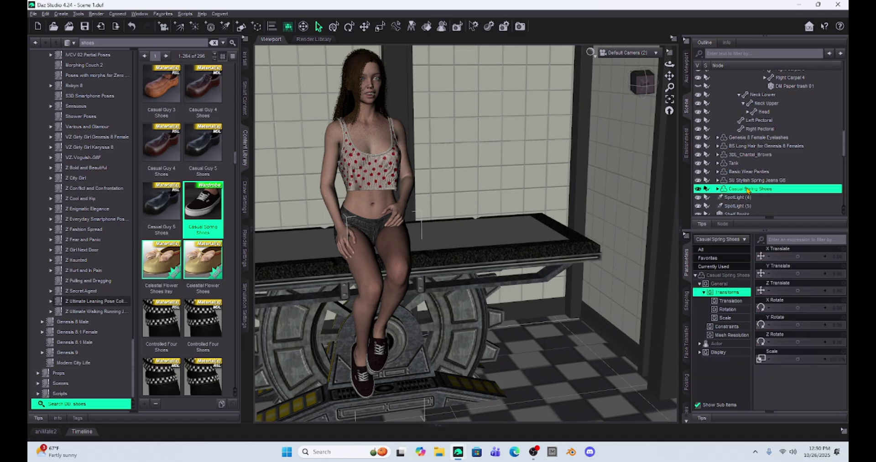
{"action": "right_click", "coordinate": [748, 190]}
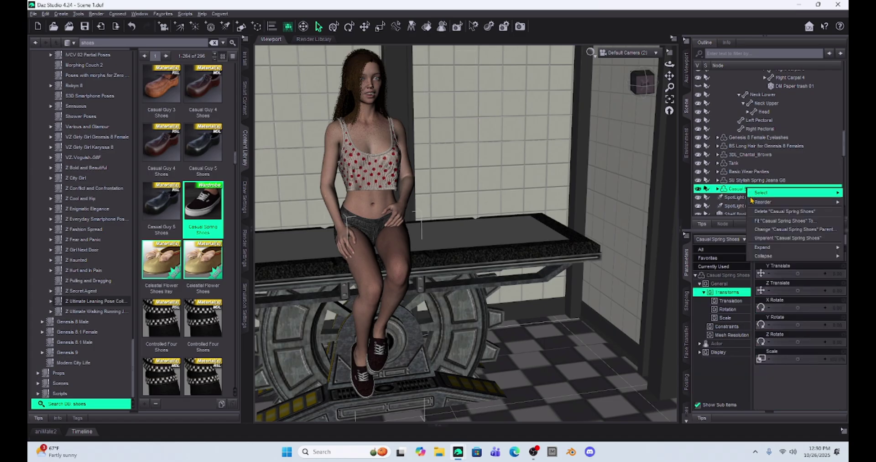
{"action": "left_click", "coordinate": [760, 238]}
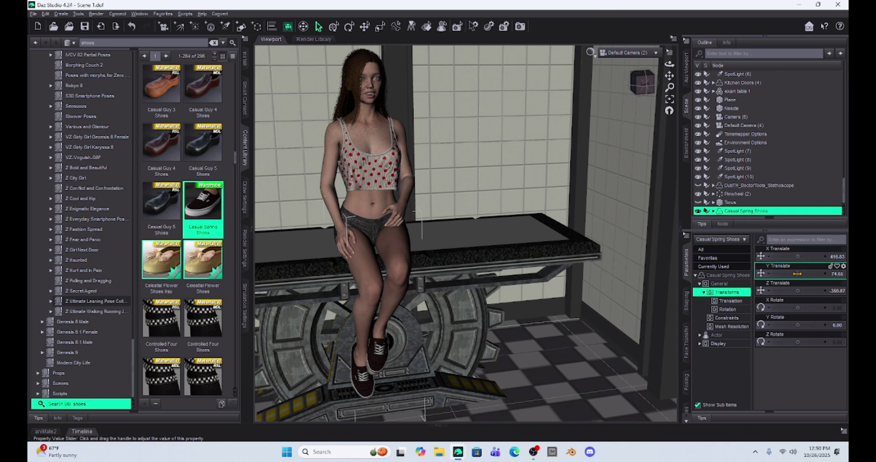
{"action": "left_click_drag", "start_coordinate": [797, 273], "coordinate": [775, 274]}
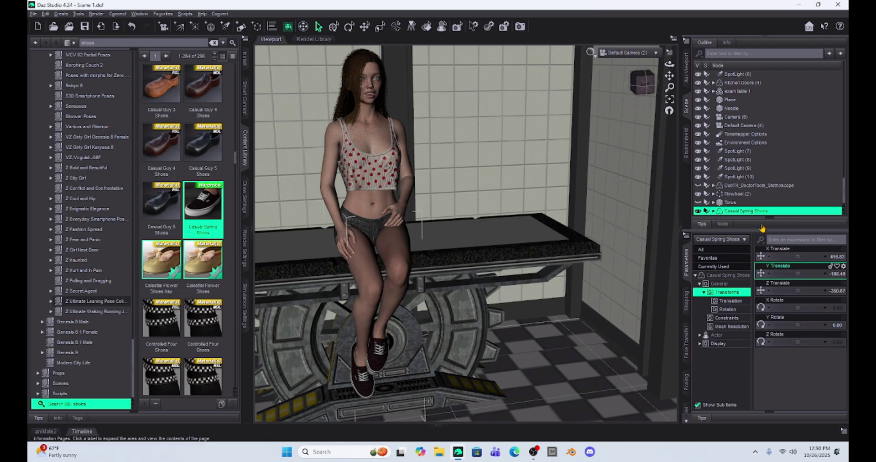
Set the Casual Spring Shoes' Fit To target to None, leaving the figure barefoot.
{"action": "right_click", "coordinate": [757, 213]}
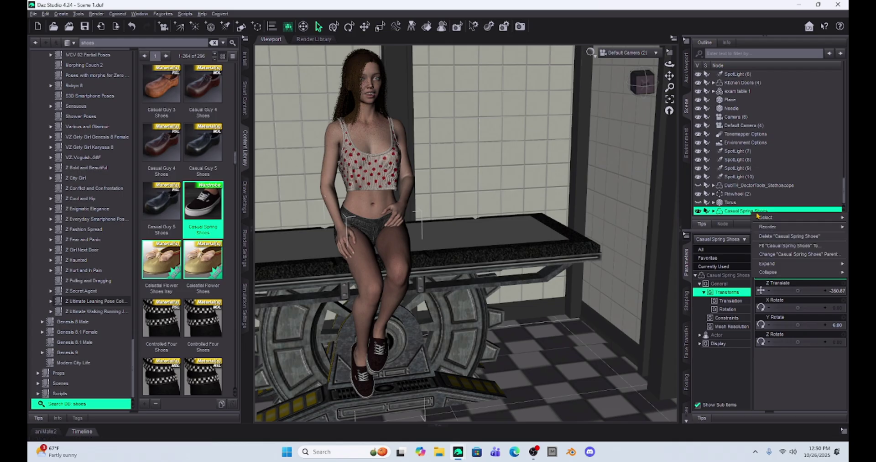
{"action": "left_click", "coordinate": [760, 246]}
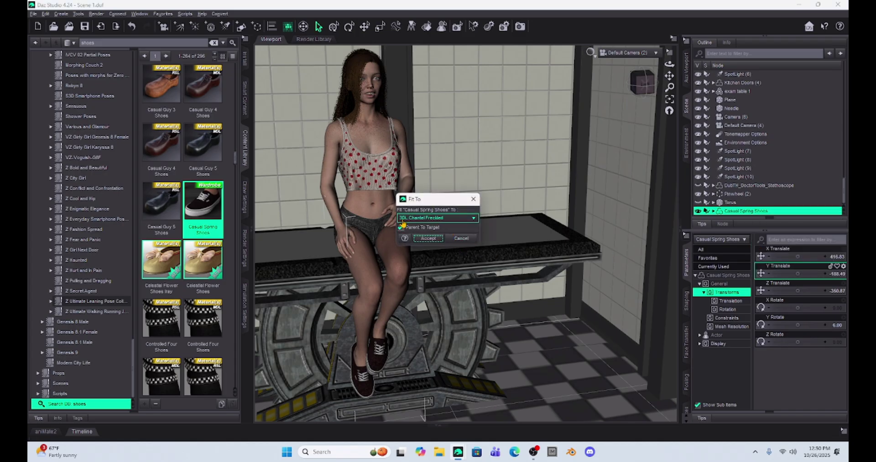
{"action": "left_click", "coordinate": [475, 220]}
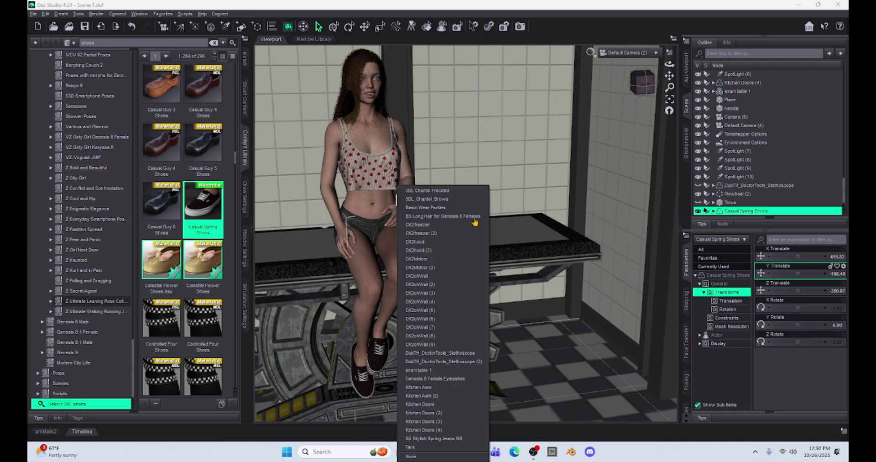
{"action": "left_click", "coordinate": [410, 455]}
{"action": "left_click", "coordinate": [428, 238]}
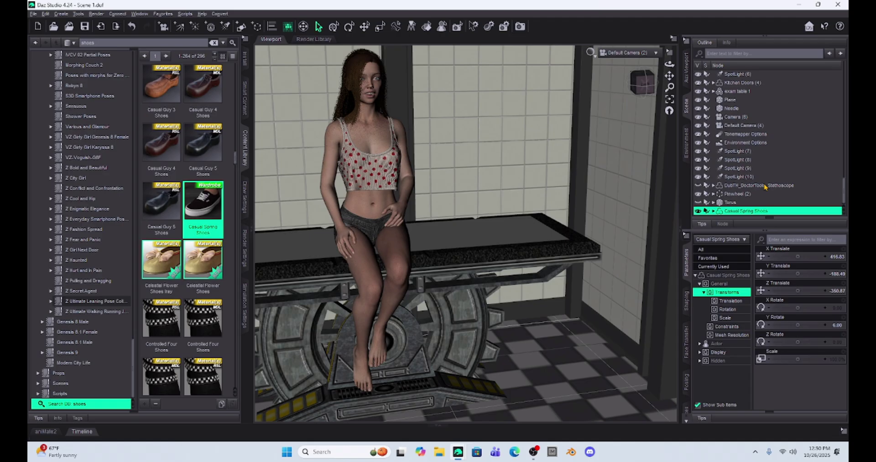
Switch the viewport to Perspective View, framed on the selected shoes and zoomed out.
{"action": "left_click", "coordinate": [630, 53]}
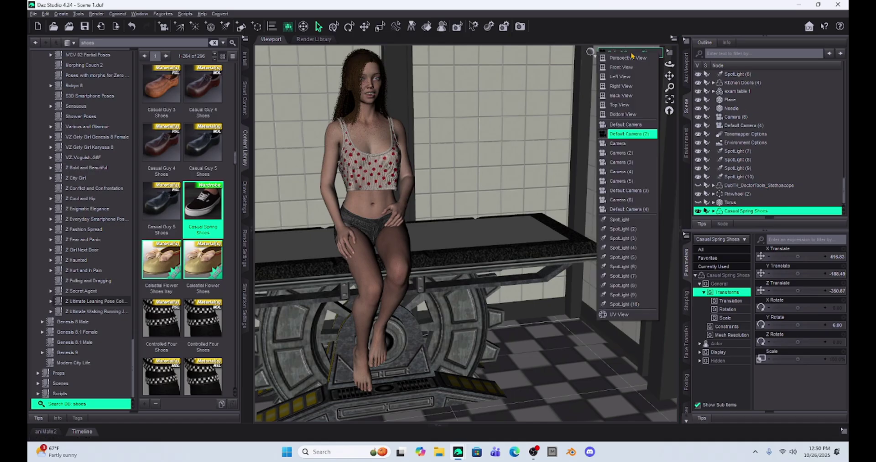
{"action": "left_click", "coordinate": [628, 58]}
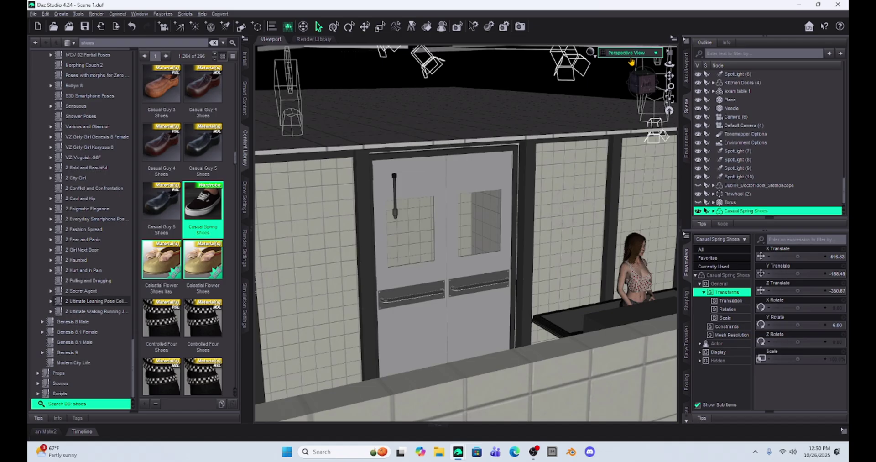
{"action": "left_click", "coordinate": [671, 103]}
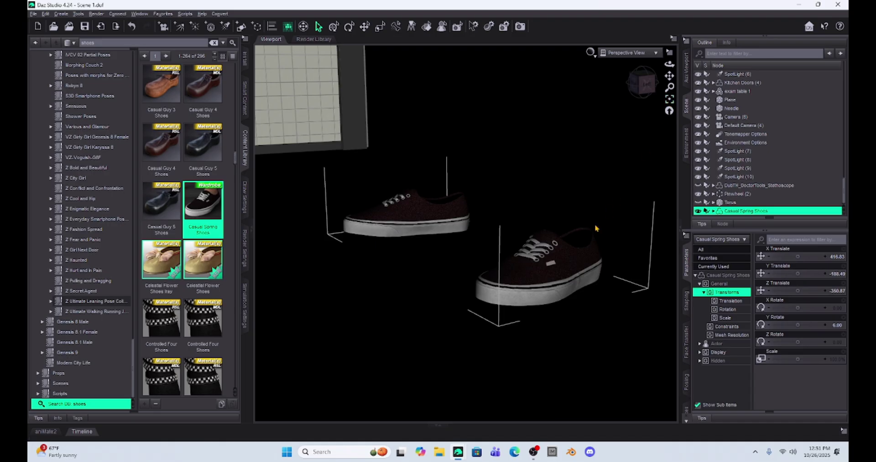
{"action": "scroll", "coordinate": [595, 228], "scroll_direction": "down", "scroll_amount": 5}
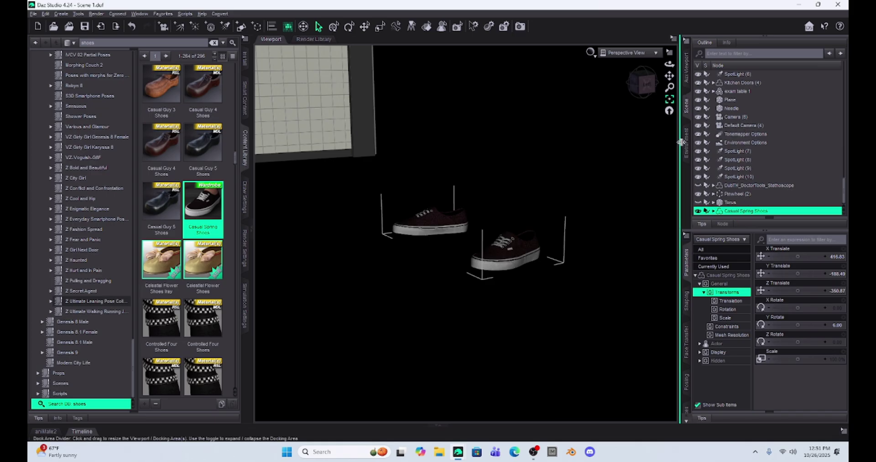
Reframe the shoes from above, raise them toward floor height, then return to Default Camera (2).
{"action": "left_click", "coordinate": [670, 99]}
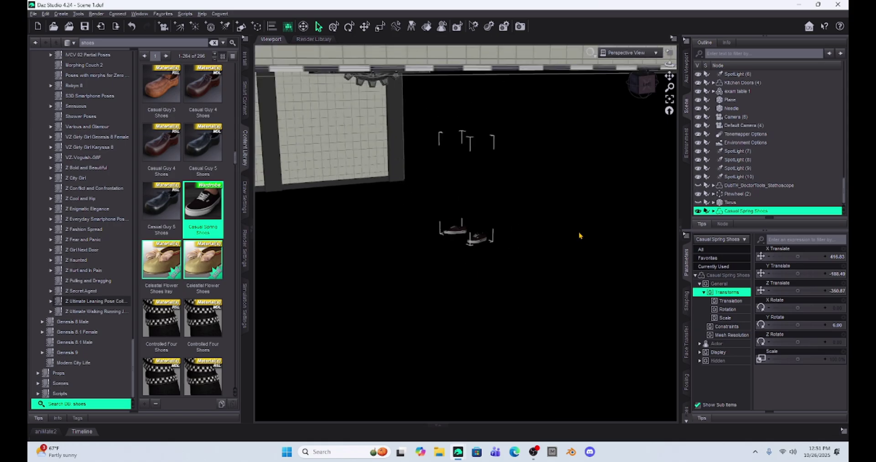
{"action": "left_click", "coordinate": [646, 83]}
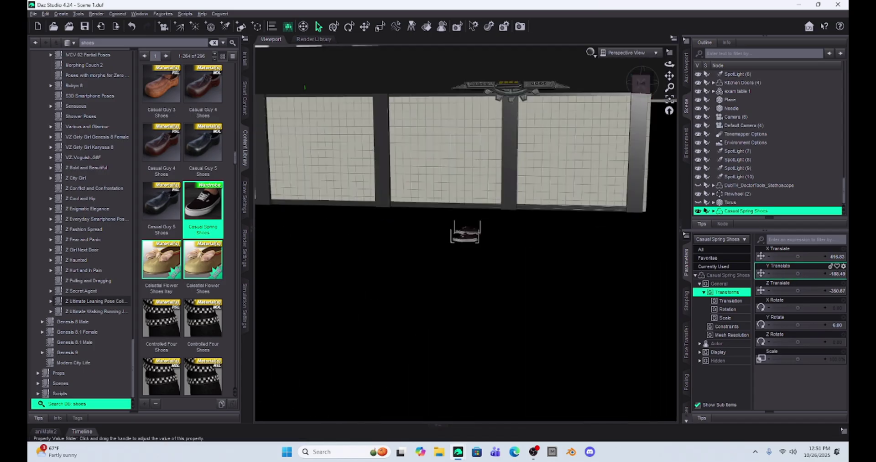
{"action": "left_click_drag", "start_coordinate": [797, 274], "coordinate": [811, 274]}
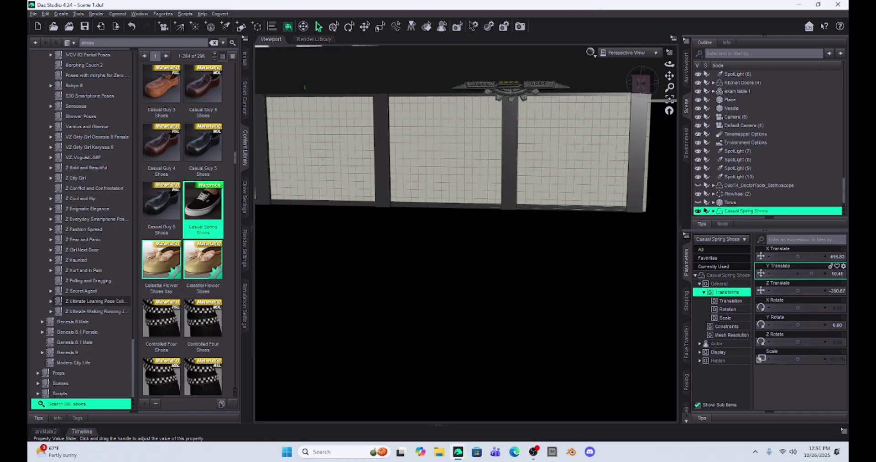
{"action": "left_click", "coordinate": [640, 53]}
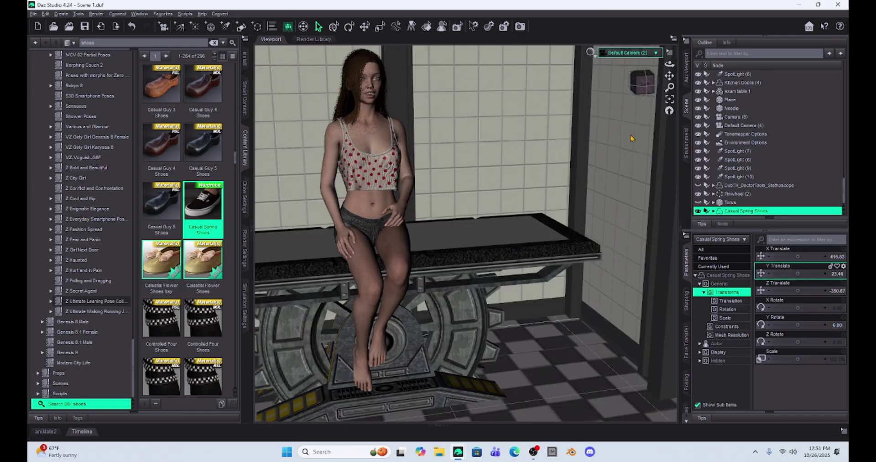
{"action": "left_click", "coordinate": [637, 135]}
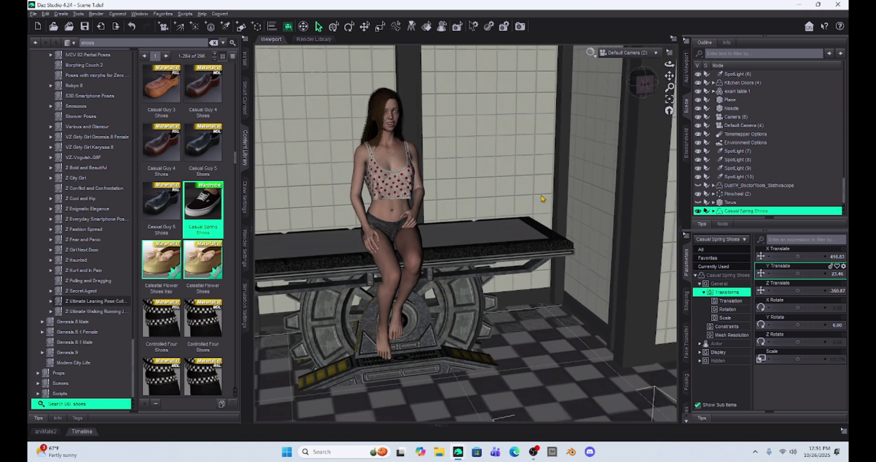
Place the shoes beside the exam table at X 116.14, Y 0.23, Z -424.81, rotated 83.61°.
{"action": "left_click_drag", "start_coordinate": [800, 273], "coordinate": [802, 291]}
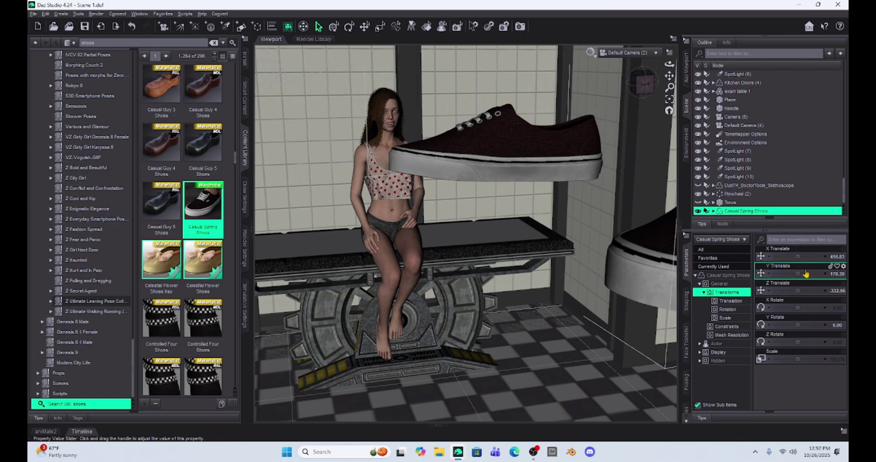
{"action": "left_click_drag", "start_coordinate": [803, 256], "coordinate": [778, 256]}
{"action": "left_click_drag", "start_coordinate": [798, 325], "coordinate": [808, 325]}
{"action": "left_click_drag", "start_coordinate": [803, 274], "coordinate": [793, 256]}
{"action": "mouse_move", "coordinate": [793, 291]}
{"action": "left_mouse_down"}
{"action": "mouse_move", "coordinate": [786, 291]}
{"action": "mouse_move", "coordinate": [798, 286]}
{"action": "left_mouse_up"}
{"action": "mouse_move", "coordinate": [798, 286]}
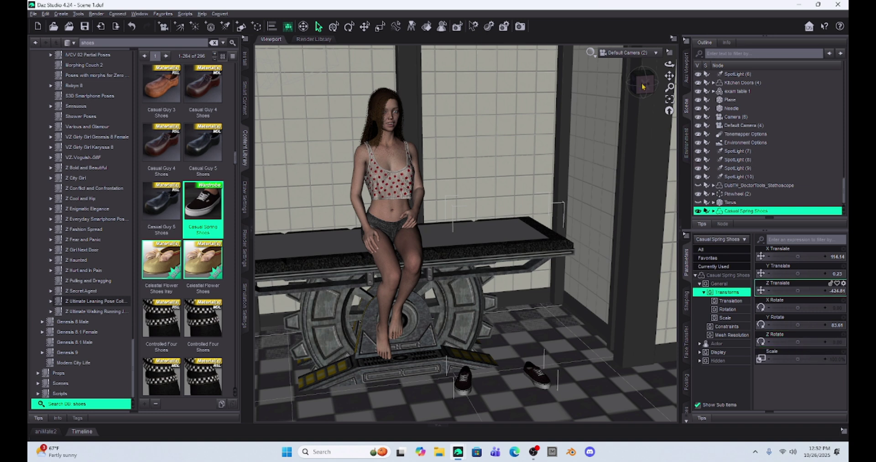
Frame the selected shoes with F and pan the camera down to centre them.
{"action": "key", "text": "f"}
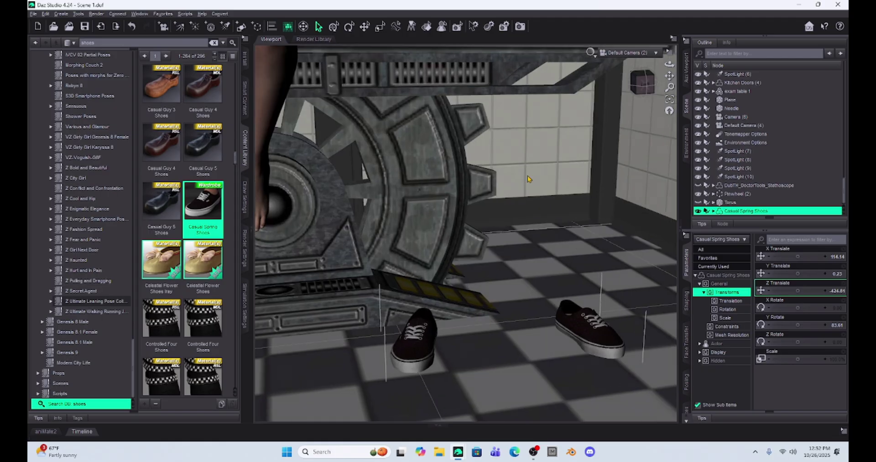
{"action": "left_click_drag", "start_coordinate": [670, 76], "coordinate": [607, 120]}
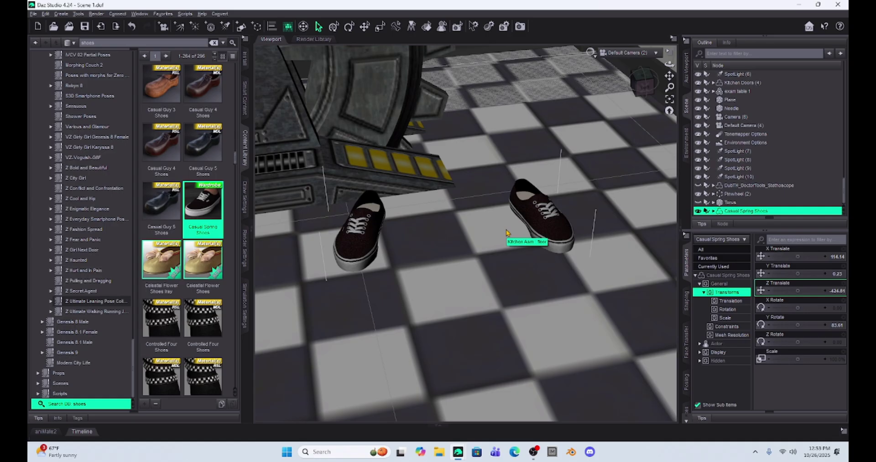
Duplicate the selected shoes with Edit > Duplicate > Duplicate Node(s).
{"action": "left_click", "coordinate": [48, 13]}
{"action": "mouse_move", "coordinate": [64, 62]}
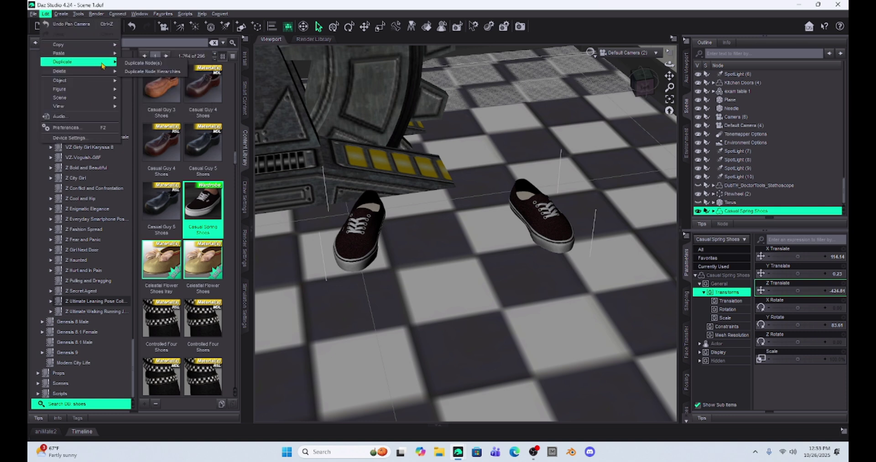
{"action": "left_click", "coordinate": [132, 64]}
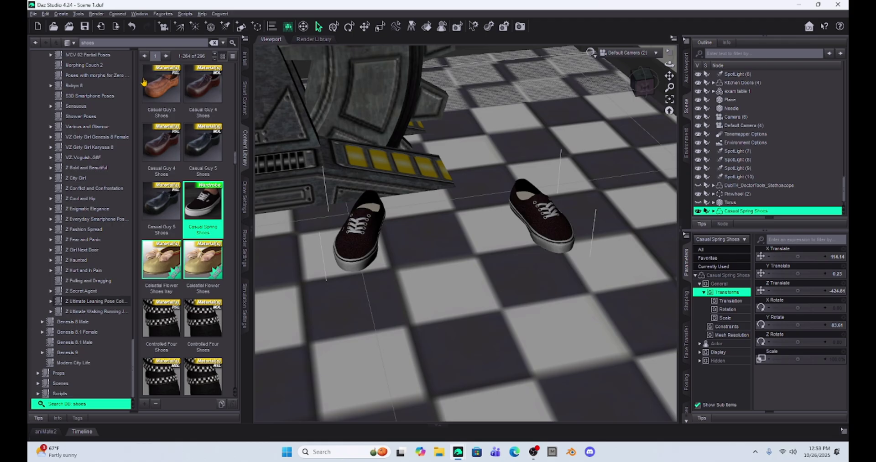
Offset the copy slightly with X/Z Translate and turn it a little with Y Rotate.
{"action": "left_click_drag", "start_coordinate": [797, 256], "coordinate": [796, 256]}
{"action": "left_click_drag", "start_coordinate": [797, 290], "coordinate": [787, 290]}
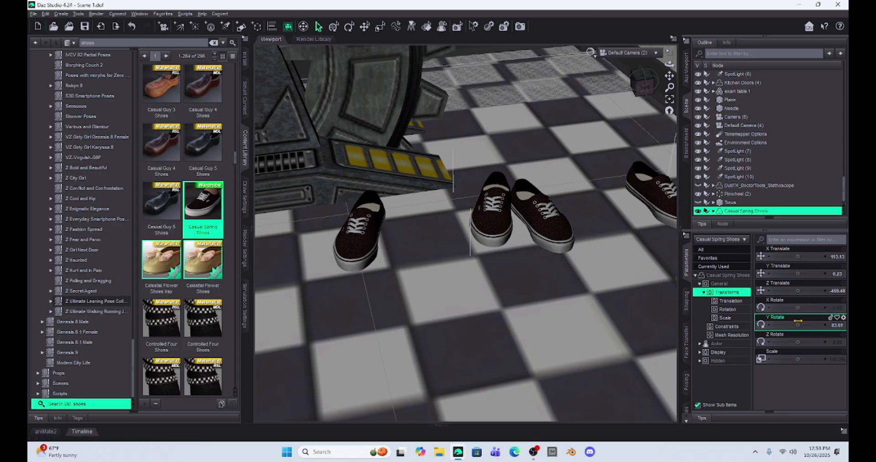
{"action": "left_click_drag", "start_coordinate": [802, 324], "coordinate": [807, 325]}
{"action": "left_click_drag", "start_coordinate": [797, 256], "coordinate": [796, 256]}
{"action": "left_click_drag", "start_coordinate": [797, 290], "coordinate": [799, 290]}
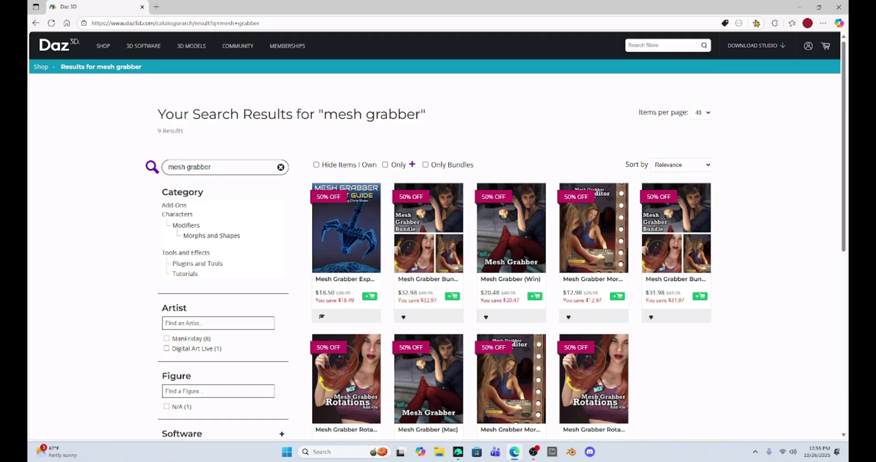
{"action": "left_click", "coordinate": [799, 7]}
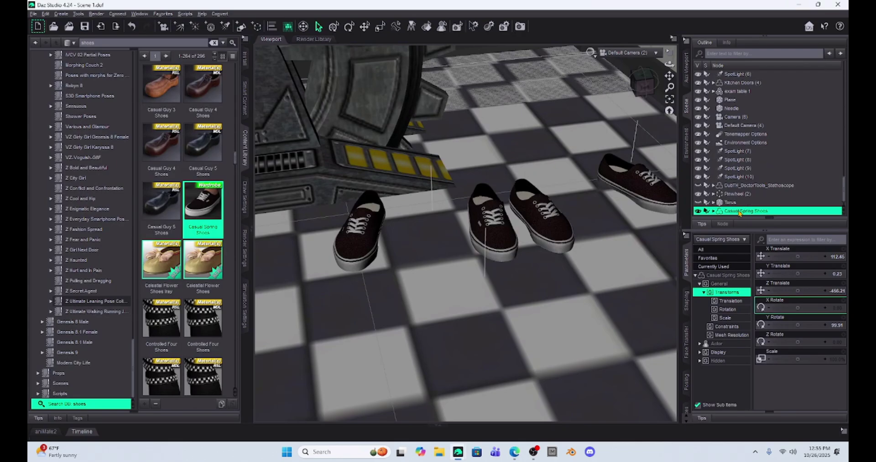
Choose Mesh Grabber from the Tools menu.
{"action": "left_click", "coordinate": [85, 16]}
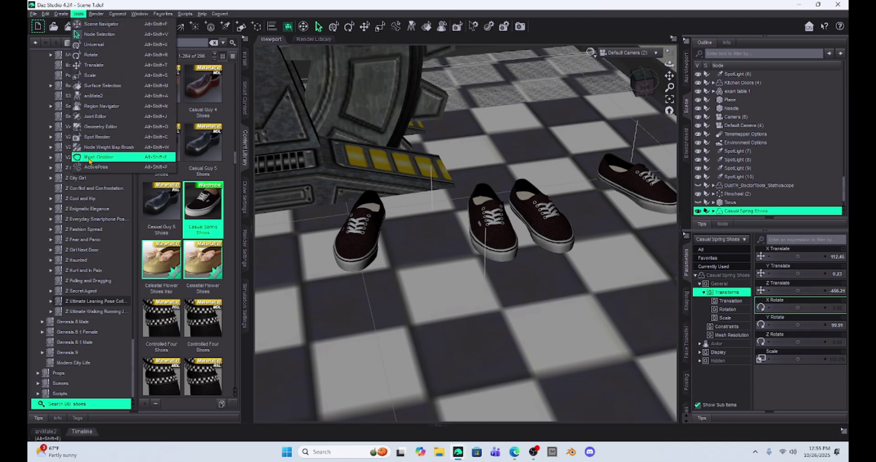
{"action": "left_click", "coordinate": [92, 157]}
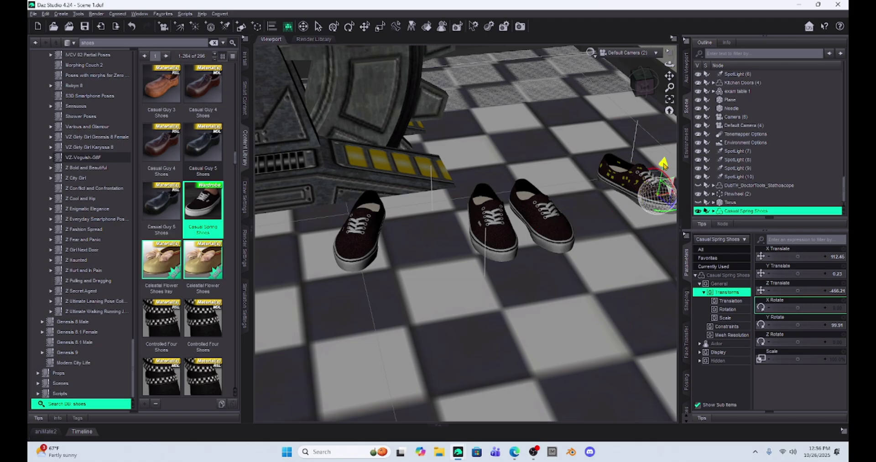
Drag the far-right shoe down through the floor until hidden, then pan to the remaining shoes.
{"action": "left_click_drag", "start_coordinate": [664, 164], "coordinate": [624, 302]}
{"action": "left_click_drag", "start_coordinate": [648, 173], "coordinate": [576, 182]}
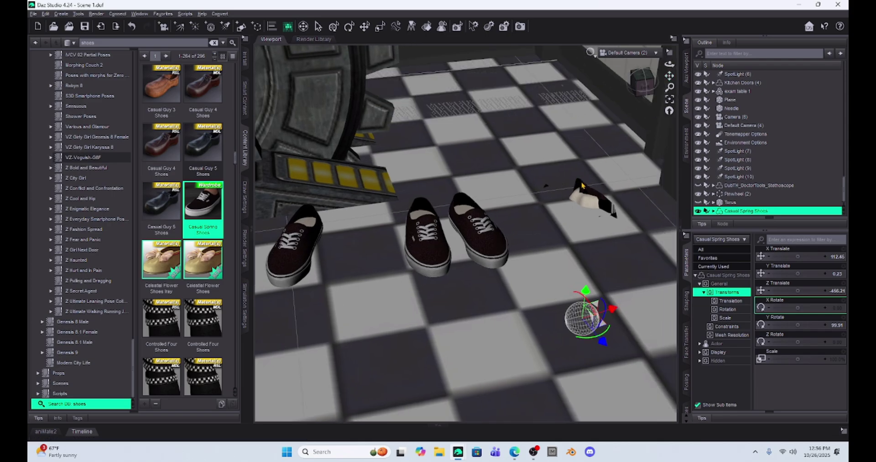
{"action": "left_click", "coordinate": [576, 181]}
{"action": "left_click_drag", "start_coordinate": [610, 213], "coordinate": [582, 202]}
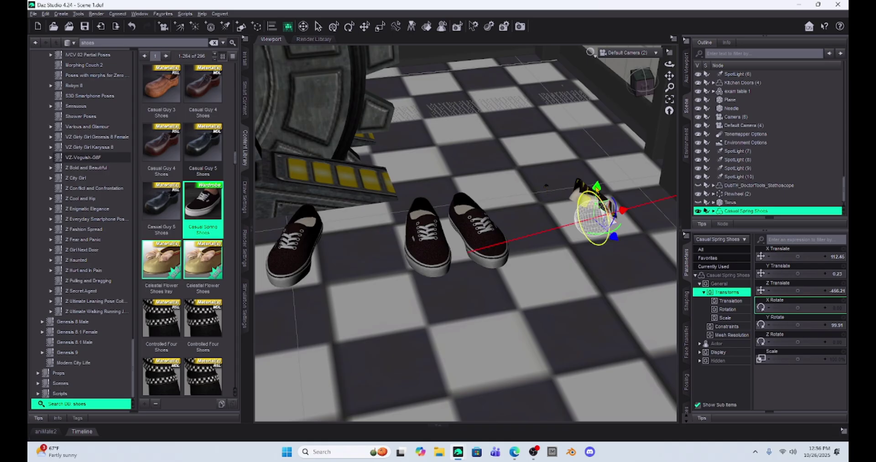
{"action": "left_click_drag", "start_coordinate": [596, 188], "coordinate": [583, 266]}
{"action": "left_click_drag", "start_coordinate": [670, 75], "coordinate": [682, 61]}
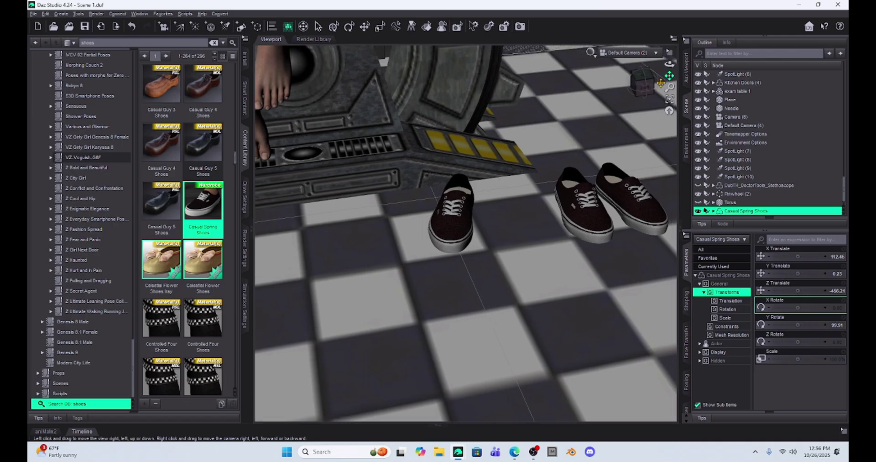
Select the lone left shoe and sink it below the floor using the Ctrl+U manipulator.
{"action": "left_click", "coordinate": [452, 222]}
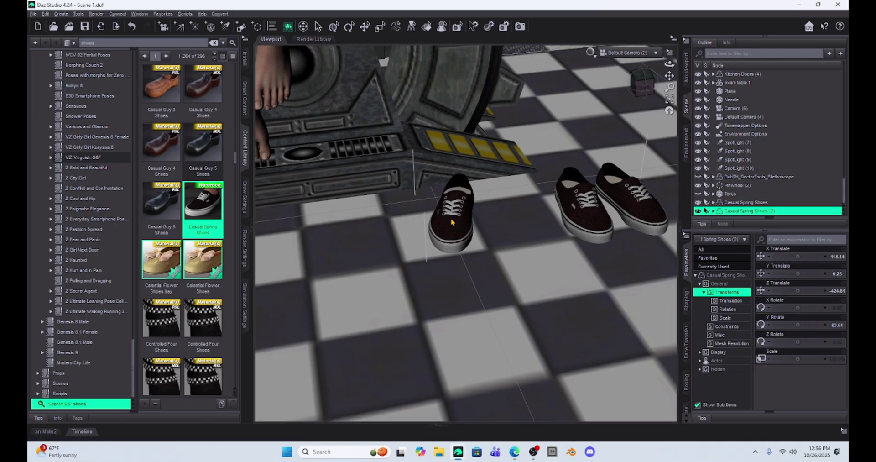
{"action": "key", "text": "ctrl+u"}
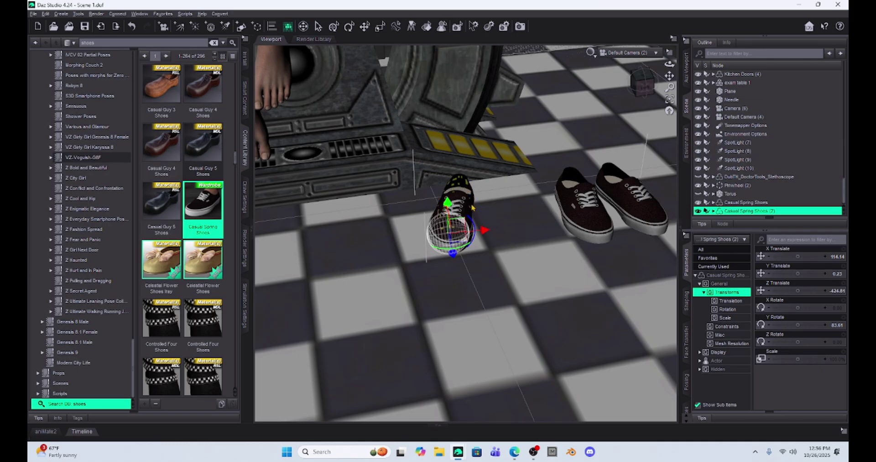
{"action": "left_click_drag", "start_coordinate": [466, 238], "coordinate": [452, 219]}
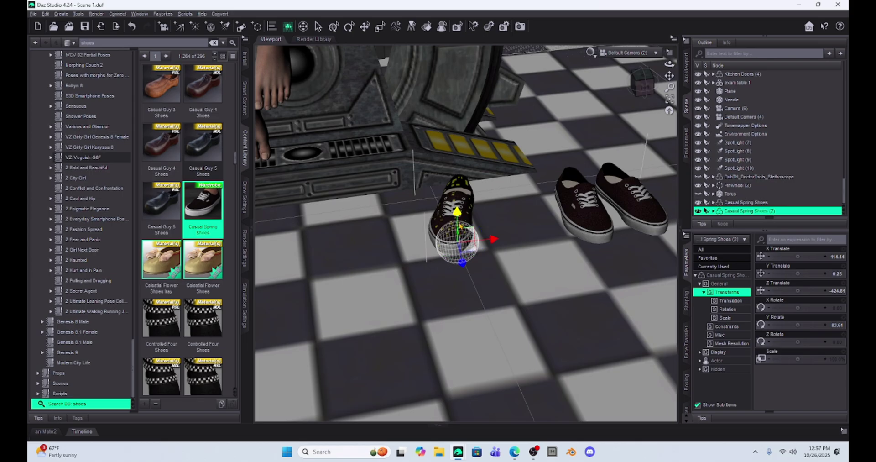
{"action": "left_click_drag", "start_coordinate": [460, 227], "coordinate": [457, 285]}
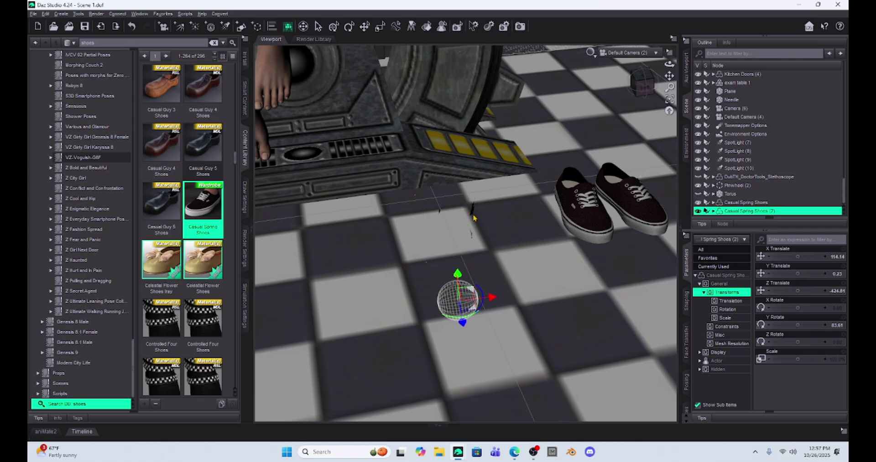
{"action": "left_click", "coordinate": [472, 212]}
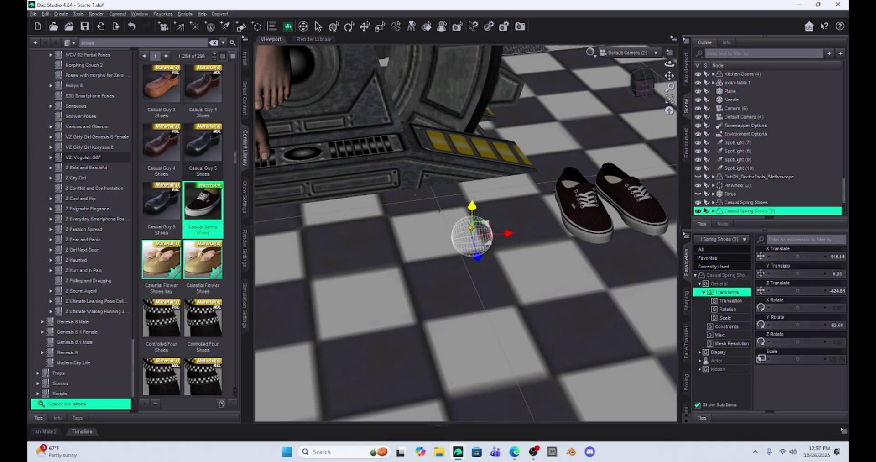
{"action": "left_click_drag", "start_coordinate": [470, 230], "coordinate": [470, 258]}
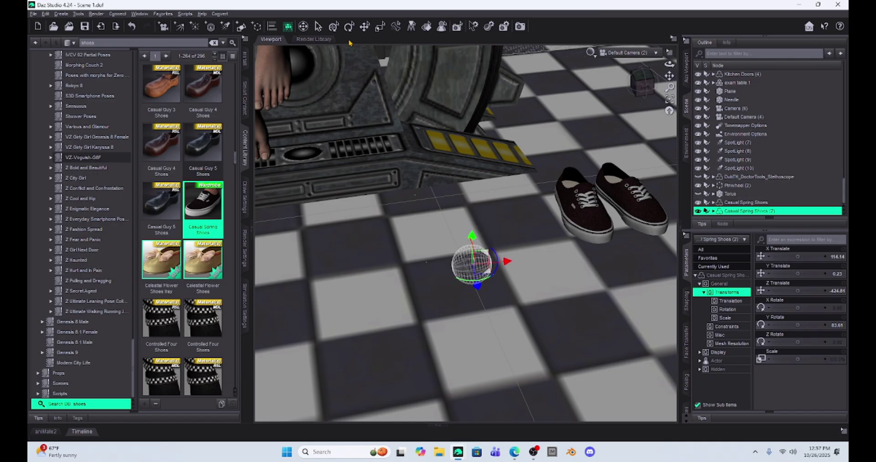
Switch to the Node Selection tool and frame the seated figure, table base and both shoes on the floor.
{"action": "left_click", "coordinate": [318, 27]}
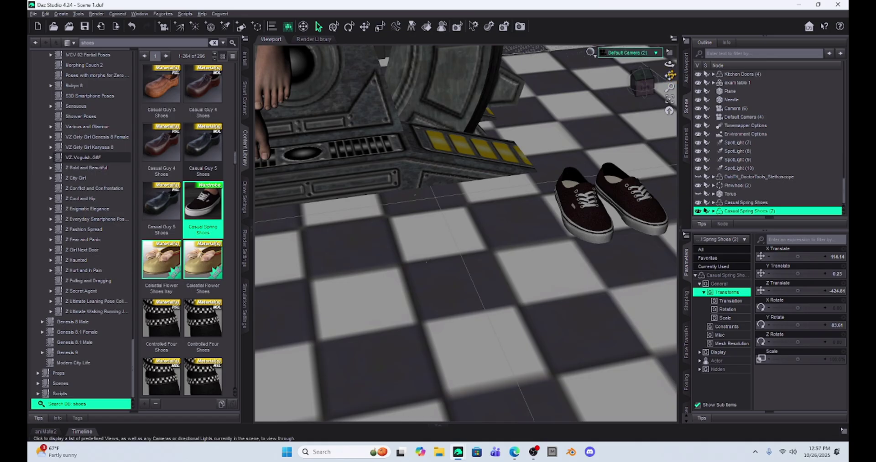
{"action": "left_click_drag", "start_coordinate": [669, 76], "coordinate": [652, 58]}
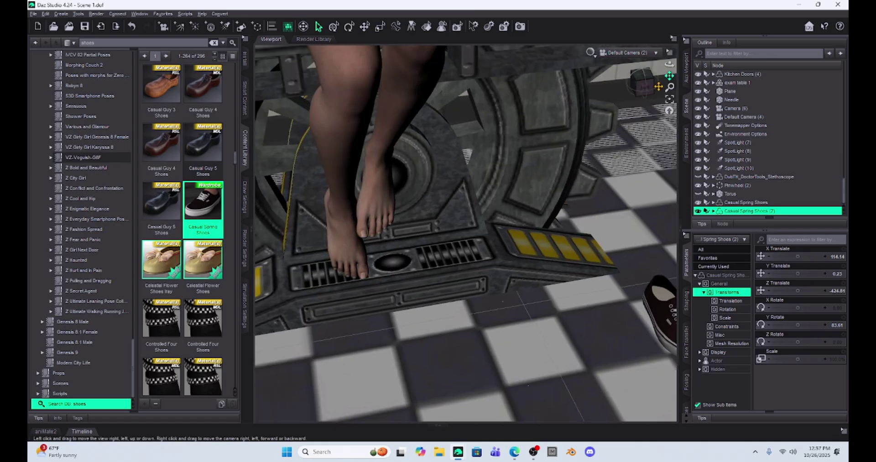
{"action": "mouse_move", "coordinate": [654, 93]}
{"action": "left_mouse_down"}
{"action": "mouse_move", "coordinate": [641, 104]}
{"action": "mouse_move", "coordinate": [653, 84]}
{"action": "mouse_move", "coordinate": [670, 80]}
{"action": "mouse_move", "coordinate": [669, 100]}
{"action": "left_mouse_up"}
{"action": "scroll", "coordinate": [578, 69], "scroll_direction": "down", "scroll_amount": 3}
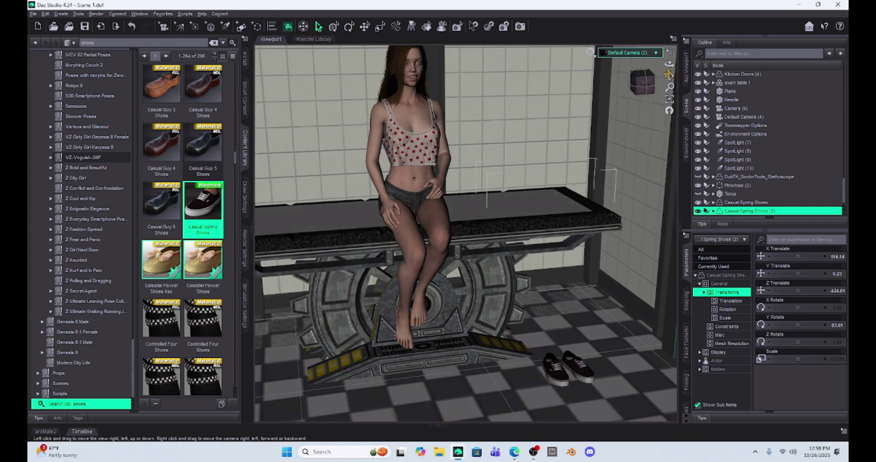
{"action": "left_click_drag", "start_coordinate": [669, 75], "coordinate": [669, 86]}
{"action": "scroll", "coordinate": [505, 130], "scroll_direction": "up", "scroll_amount": 1}
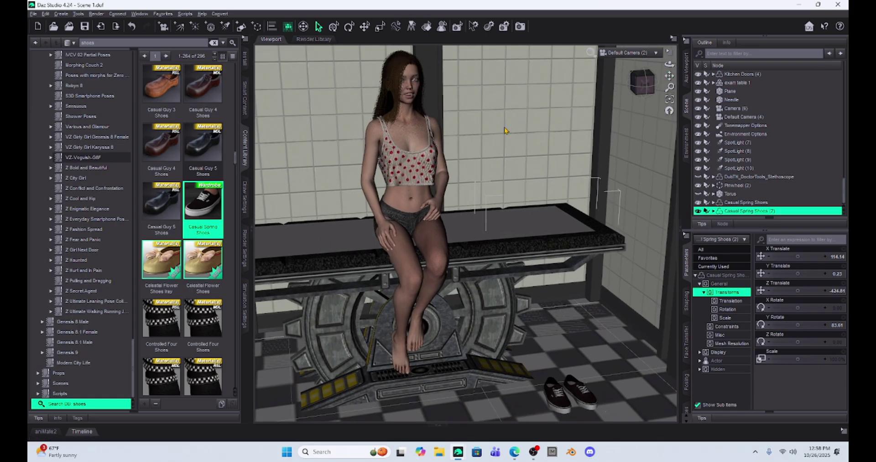
{"action": "scroll", "coordinate": [505, 130], "scroll_direction": "up", "scroll_amount": 1}
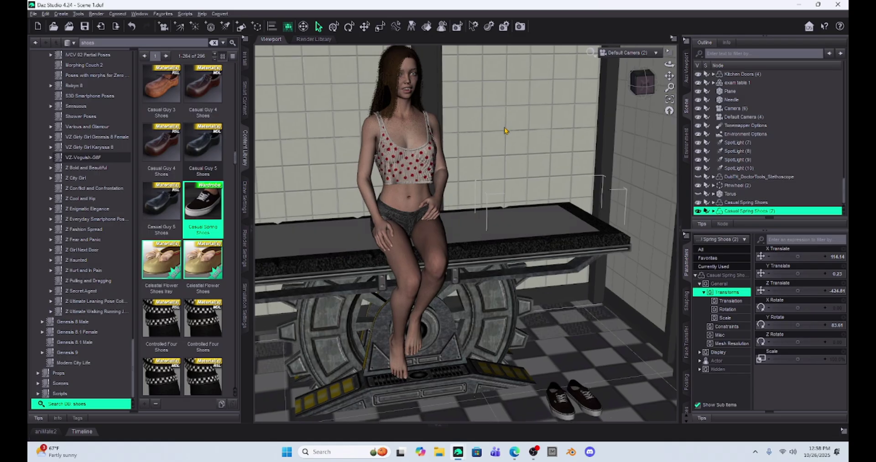